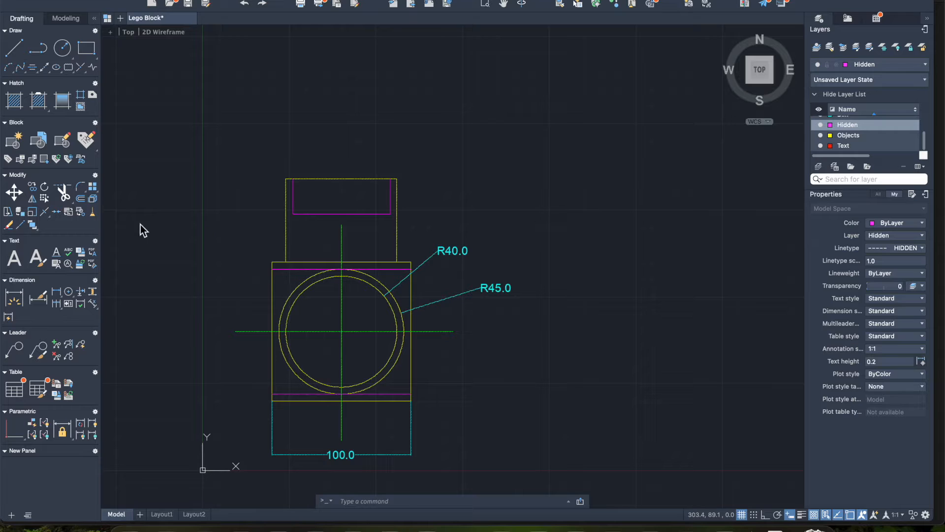
# Step: Move the R45.0 radius dimension text closer to the outer circle, just outside the square
pyautogui.click(483, 290)
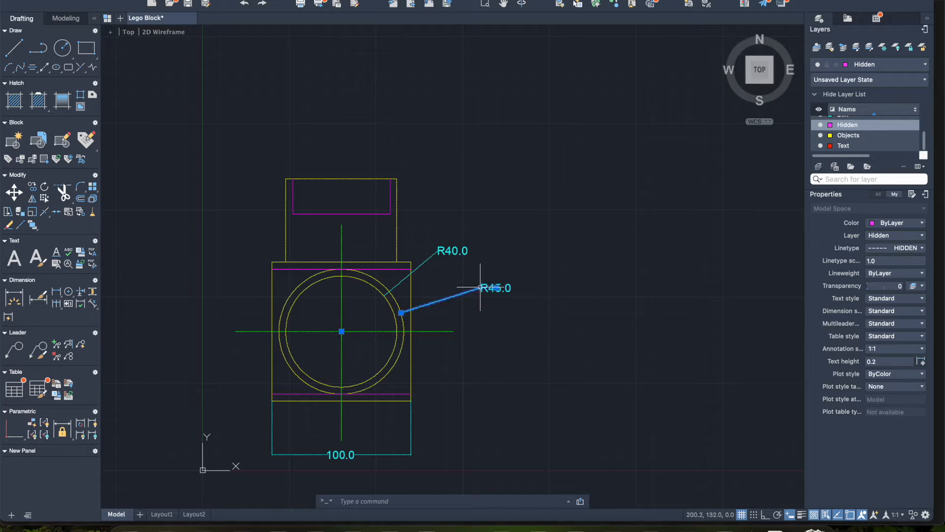
pyautogui.click(496, 287)
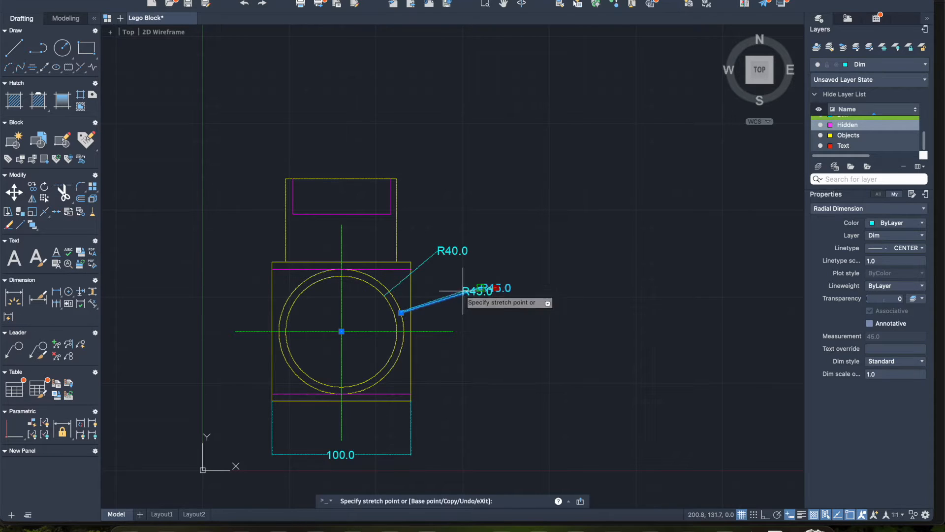
pyautogui.click(435, 301)
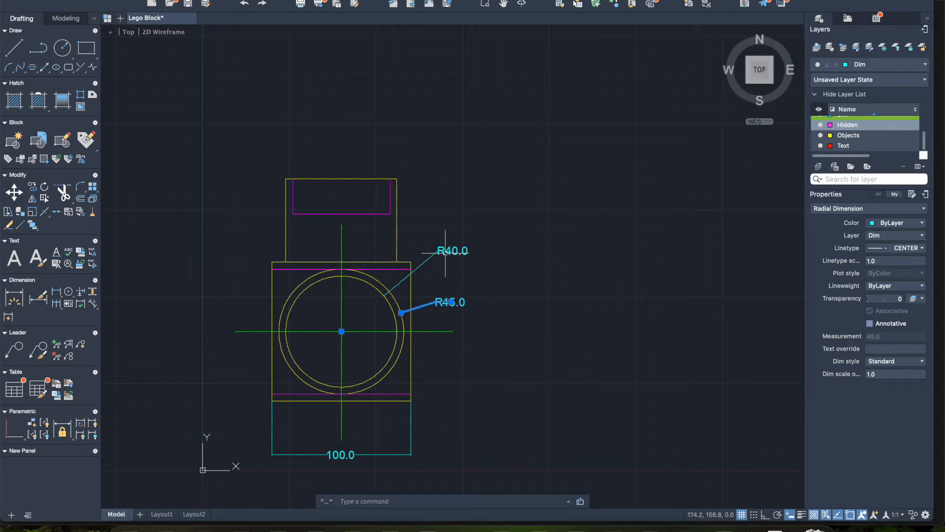
# Step: Move the R40.0 radius dimension text closer to the circles, just outside the square's upper right corner
pyautogui.click(441, 250)
pyautogui.click(453, 251)
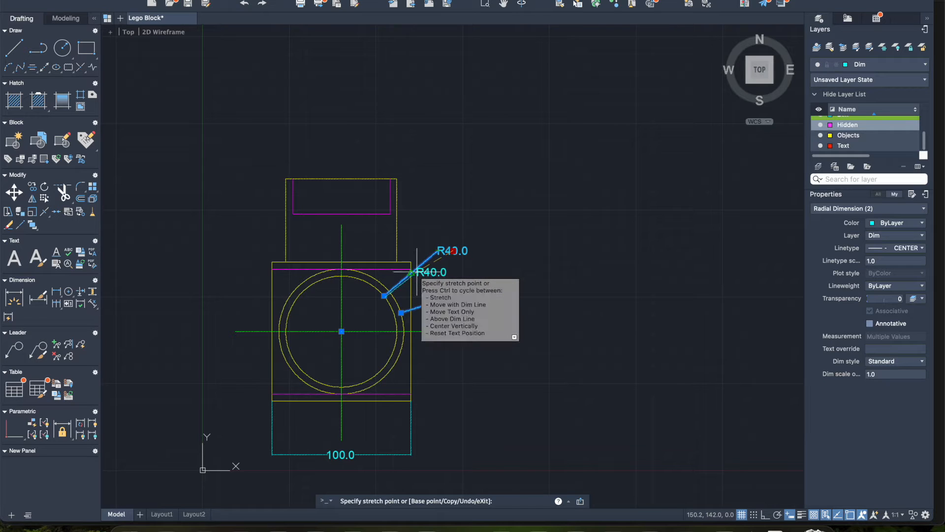
pyautogui.press('Escape')
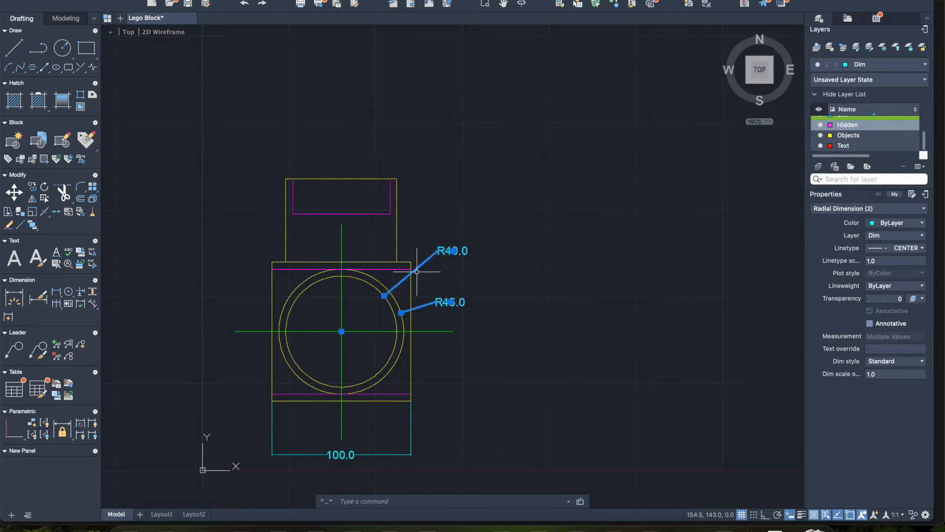
pyautogui.moveTo(453, 251)
pyautogui.click(453, 252)
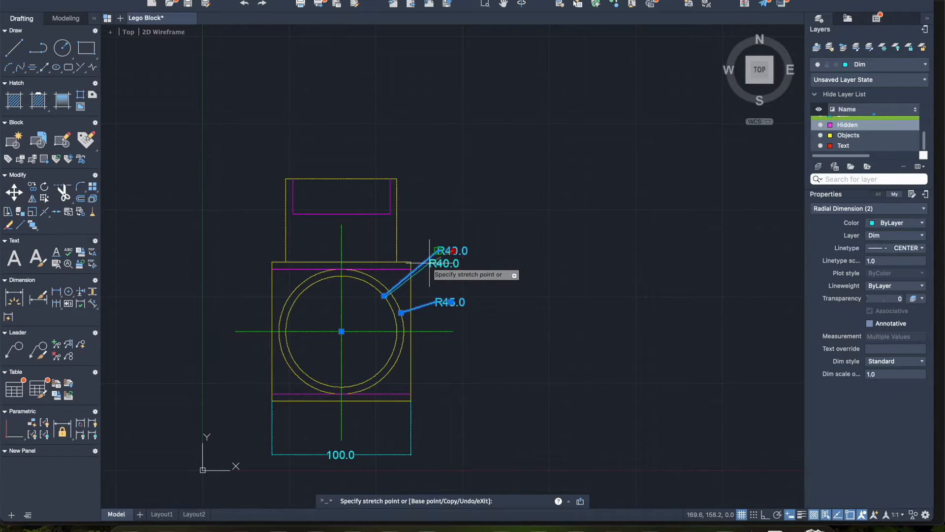
pyautogui.click(418, 273)
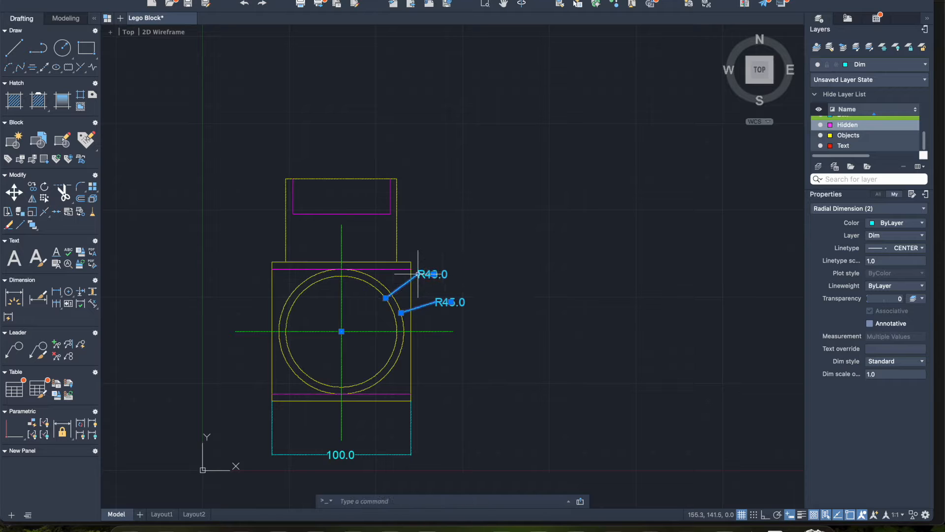
pyautogui.press('Escape')
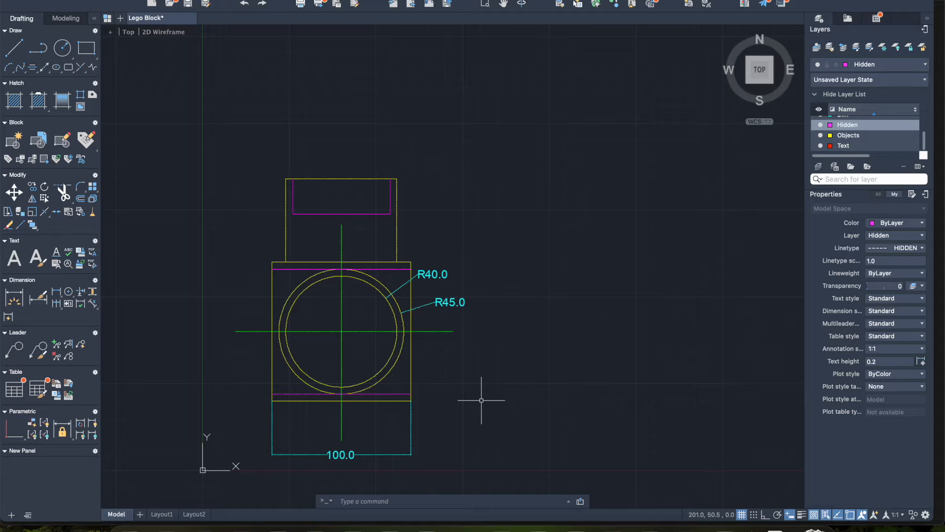
pyautogui.click(14, 48)
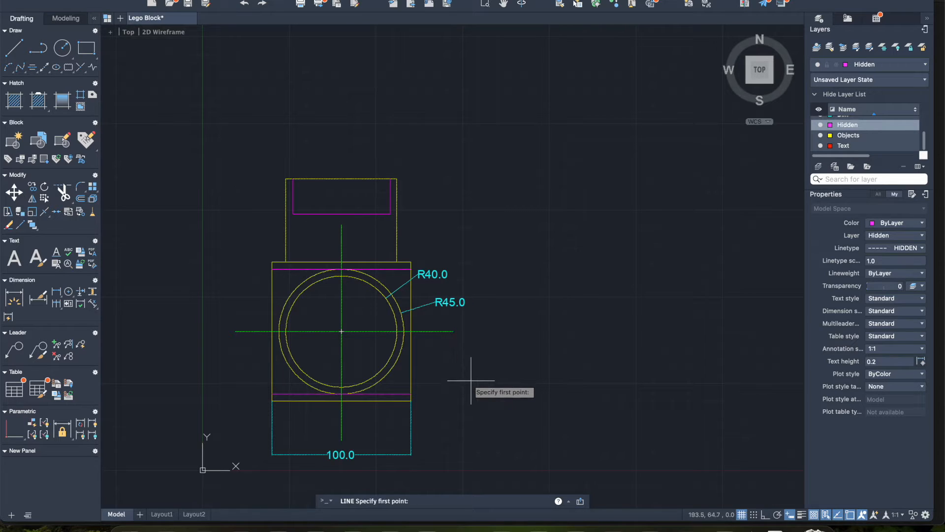
pyautogui.write('200')
pyautogui.press('Tab')
pyautogui.write('50')
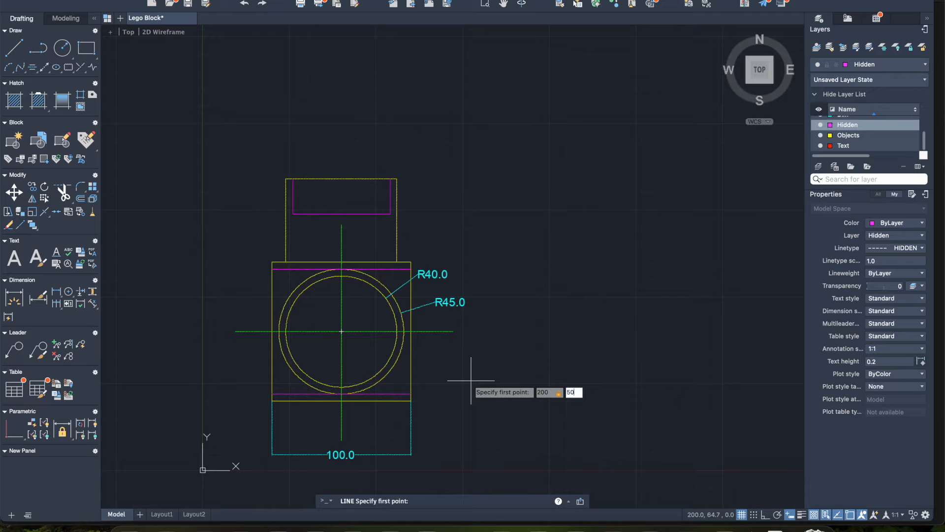
pyautogui.press('Return')
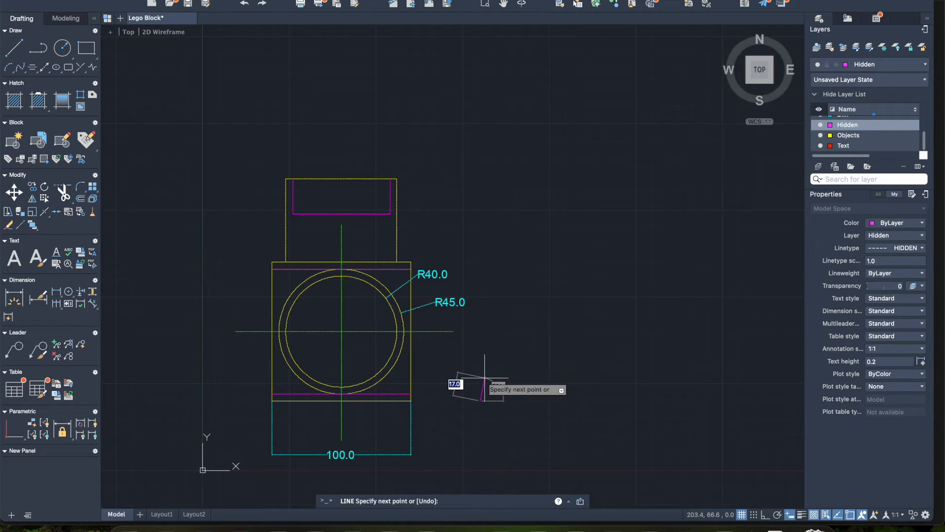
pyautogui.press('Escape')
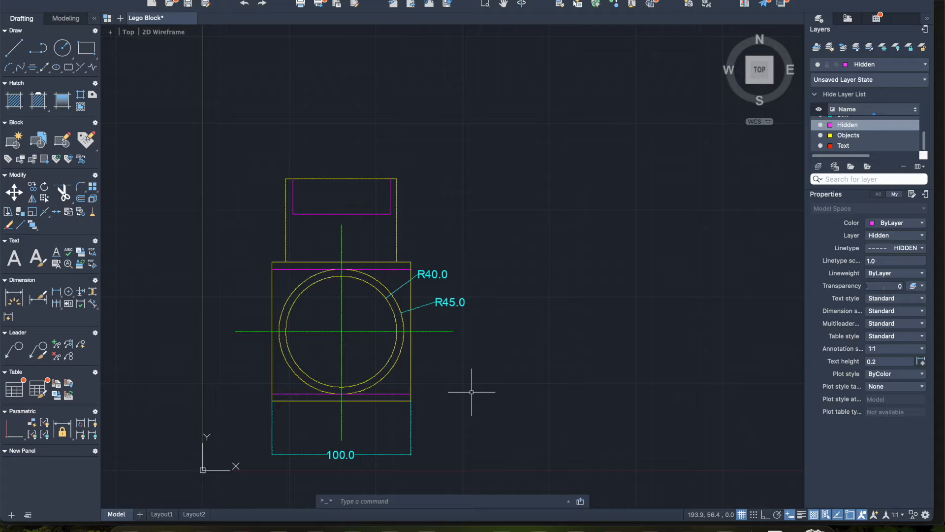
# Step: Draw a 110 long line to the right from point 250,50 as the side view's bottom edge
pyautogui.click(14, 47)
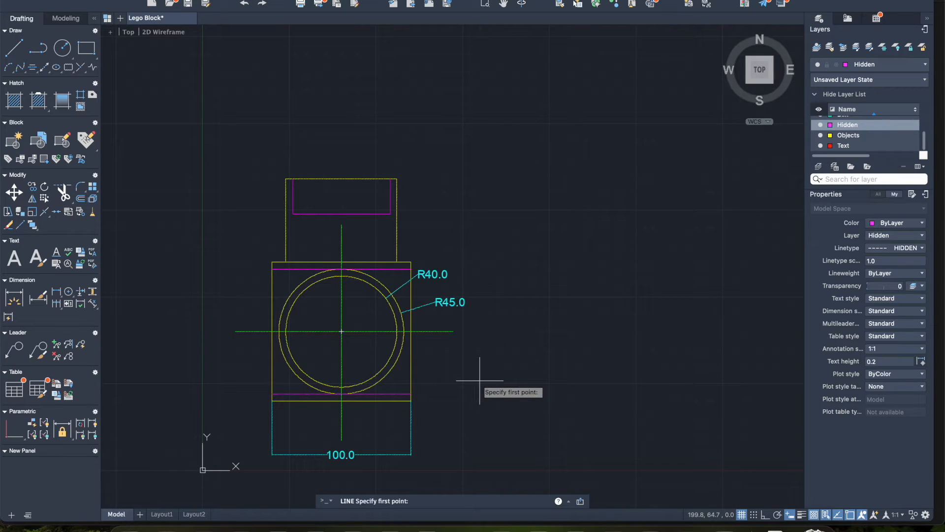
pyautogui.write('250')
pyautogui.press('Tab')
pyautogui.write('50')
pyautogui.press('Return')
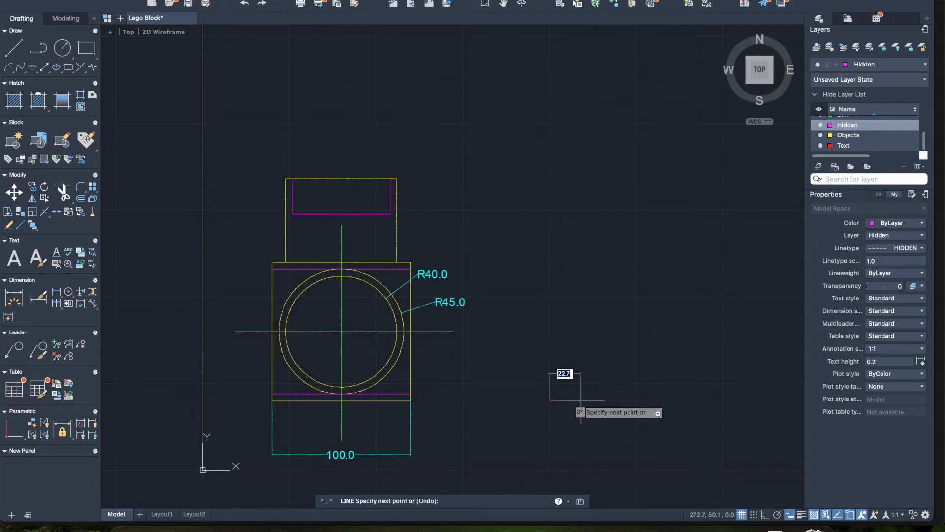
pyautogui.write('110')
pyautogui.press('Return')
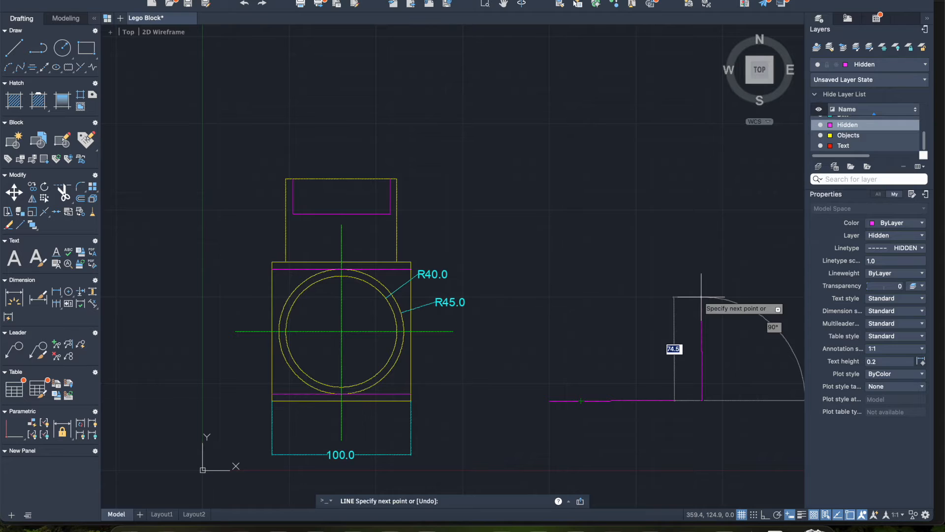
# Step: Turn on Ortho and complete the side-view rectangle with a 100 right edge, a 110 top edge and a 100 left edge
pyautogui.click(766, 514)
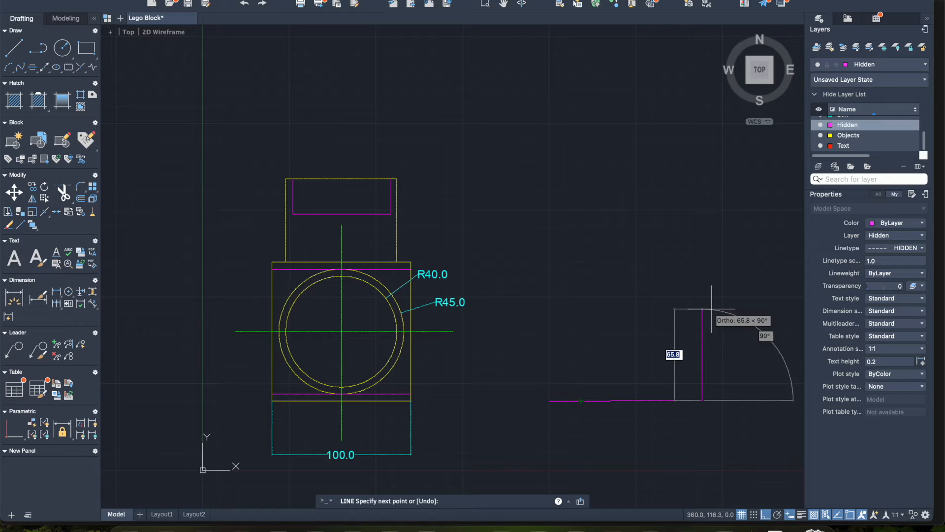
pyautogui.write('100')
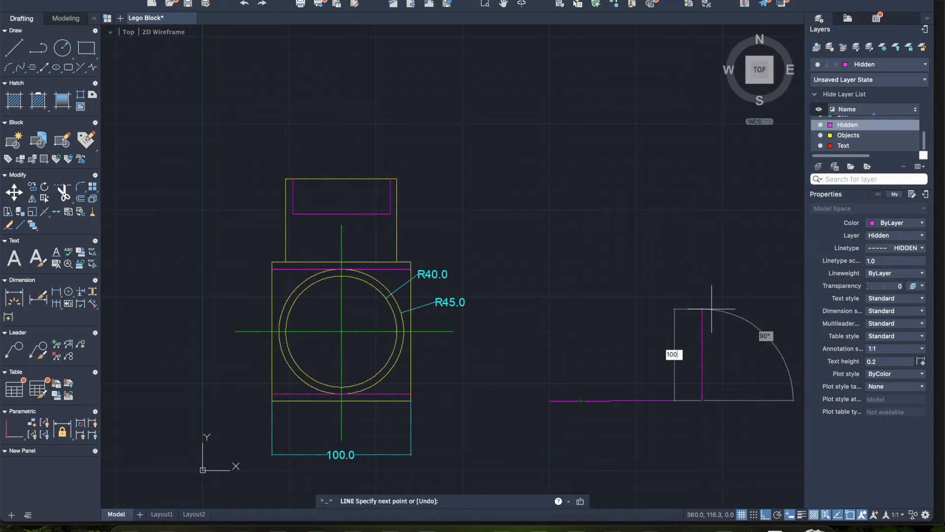
pyautogui.press('Return')
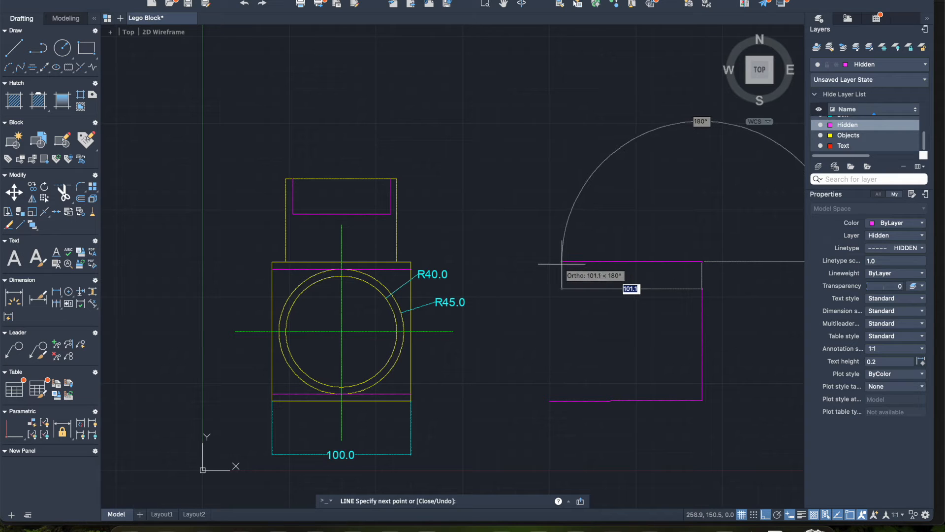
pyautogui.click(561, 263)
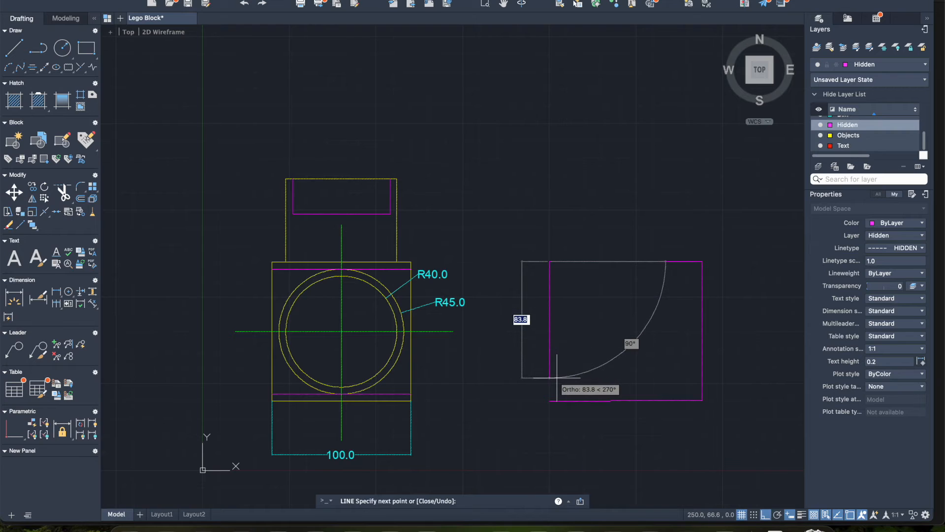
pyautogui.write('100')
pyautogui.press('Return')
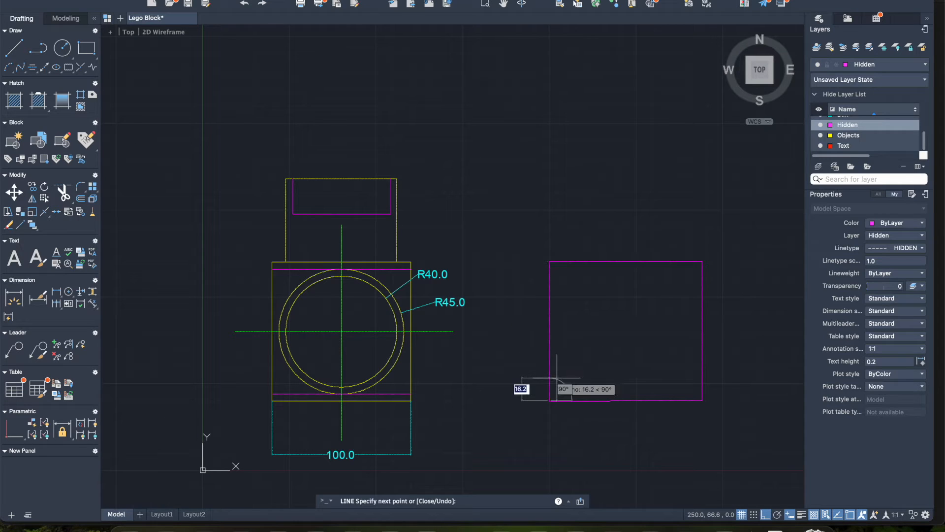
pyautogui.press('Escape')
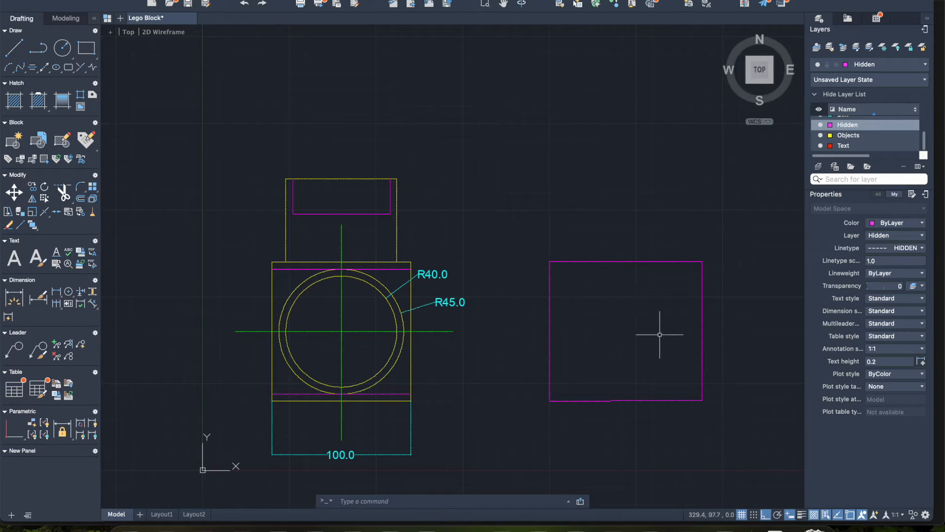
# Step: Assign the four lines of the side-view rectangle to the Objects layer
pyautogui.click(625, 261)
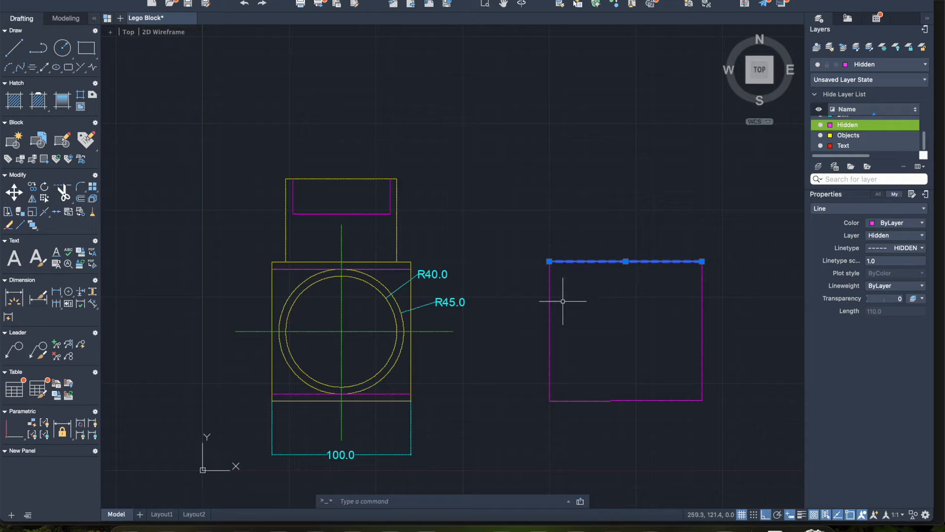
pyautogui.click(550, 317)
pyautogui.click(612, 400)
pyautogui.click(702, 325)
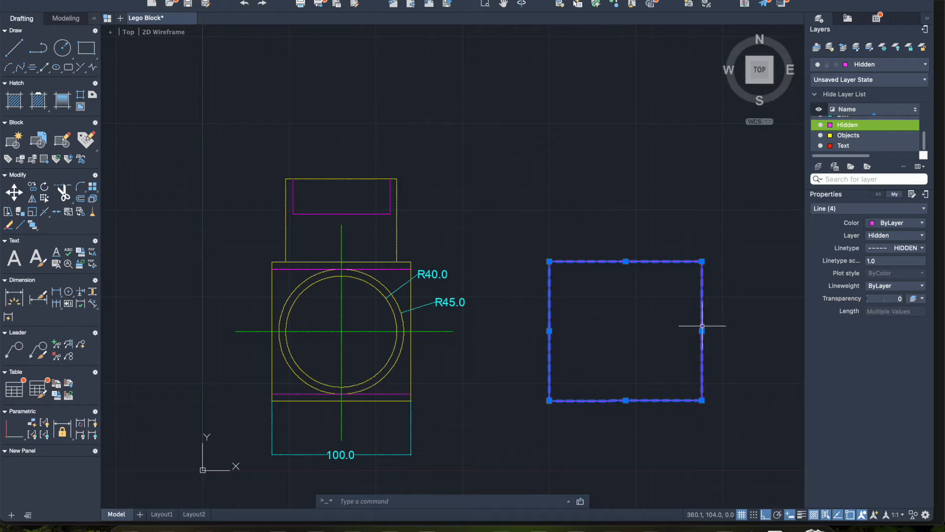
pyautogui.click(922, 69)
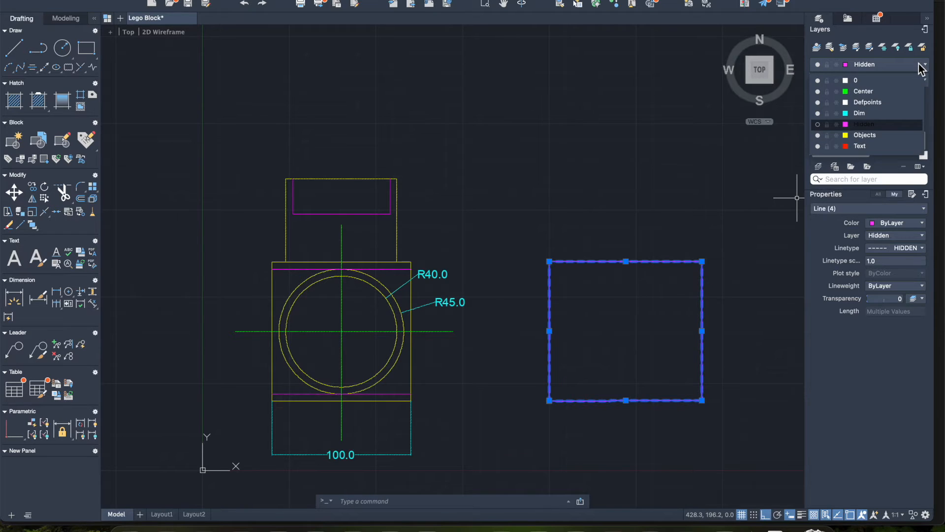
pyautogui.click(875, 140)
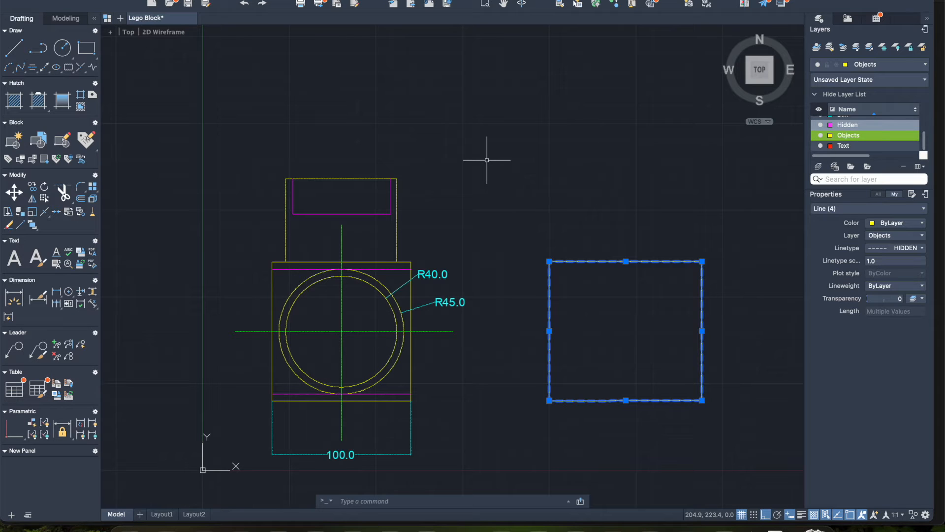
pyautogui.press('Escape')
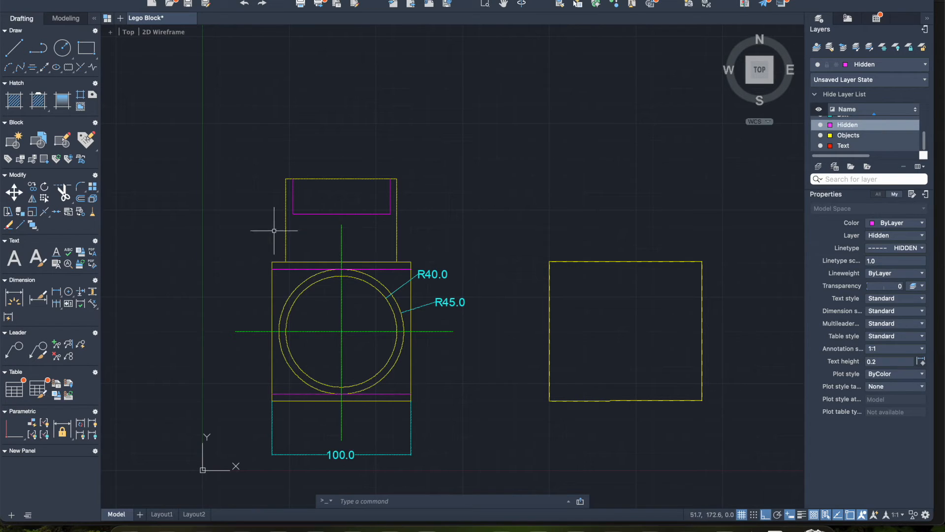
# Step: Draw a line 5 upward from the side-view rectangle's lower left corner
pyautogui.click(14, 50)
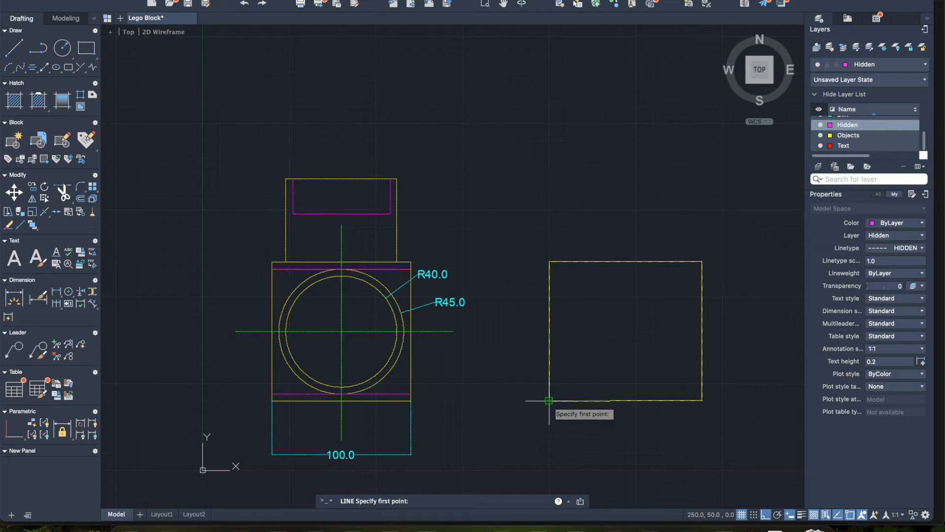
pyautogui.moveTo(549, 396); pyautogui.dragTo(536, 386, button='middle')
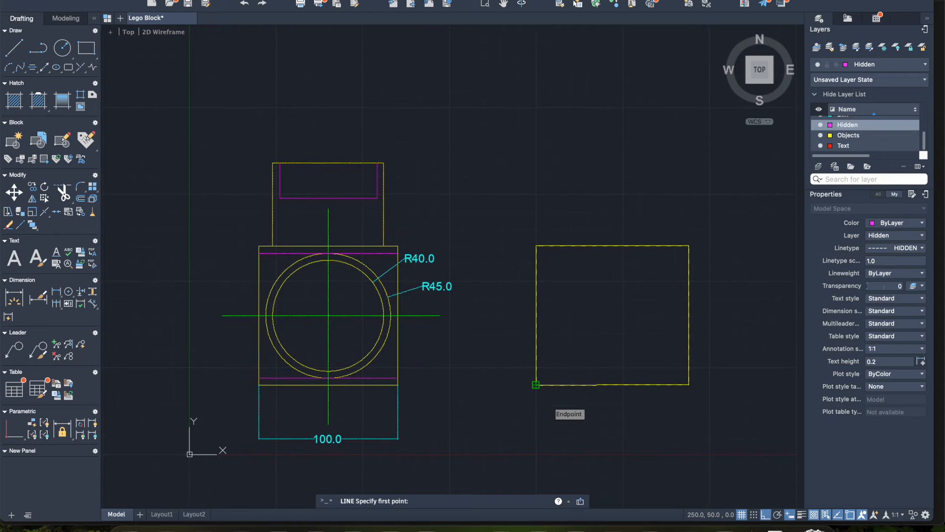
pyautogui.scroll(5, 544, 388)
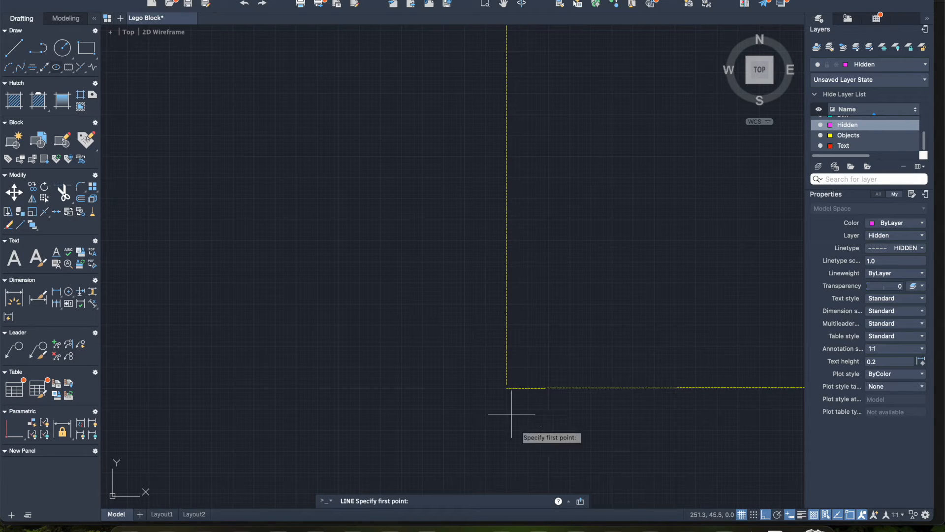
pyautogui.click(507, 388)
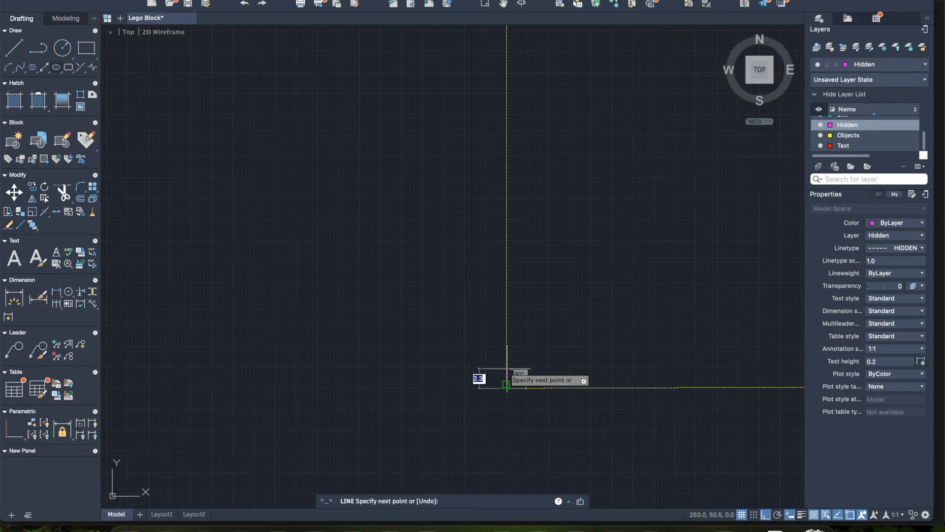
pyautogui.write('5')
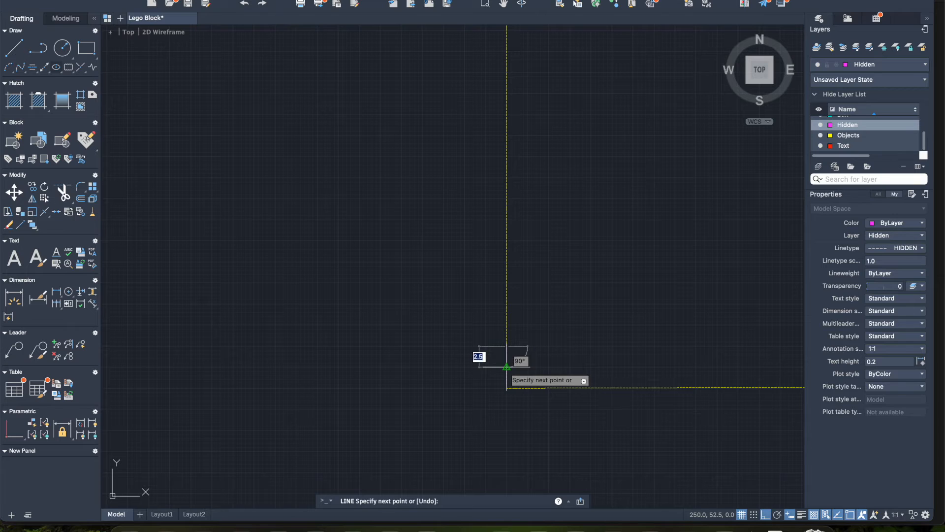
pyautogui.press('Return')
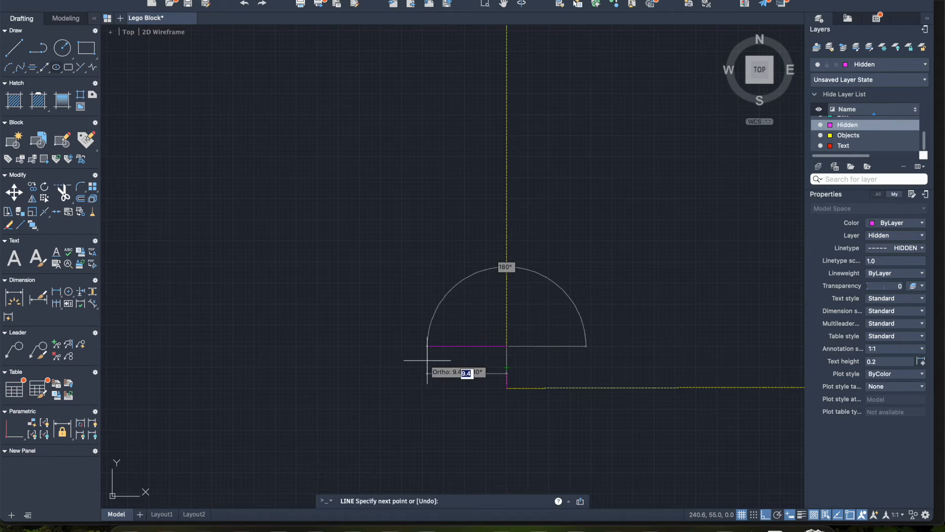
# Step: Draw the stud outline from the end of the 5 line: 30 left, 90 up and 30 right to the rectangle's left edge
pyautogui.write('30')
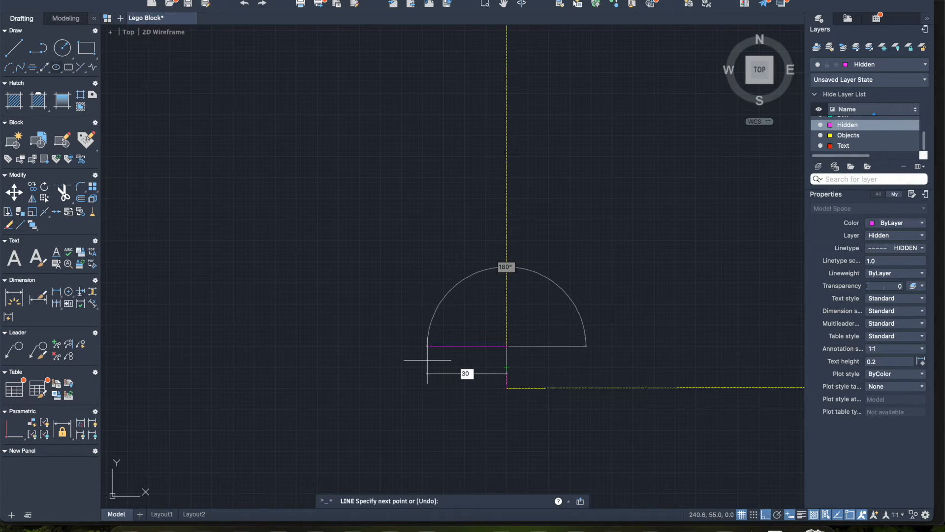
pyautogui.press('Return')
pyautogui.scroll(-5, 428, 360)
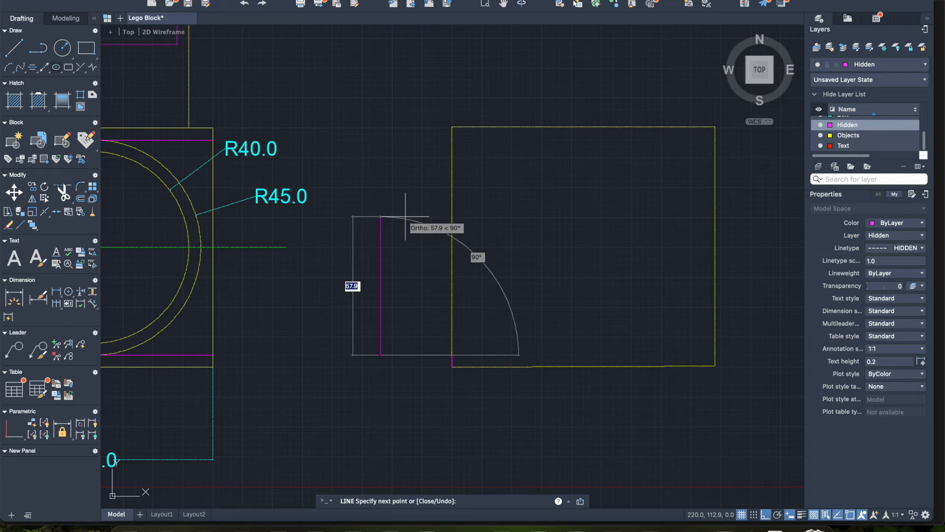
pyautogui.write('90')
pyautogui.press('Return')
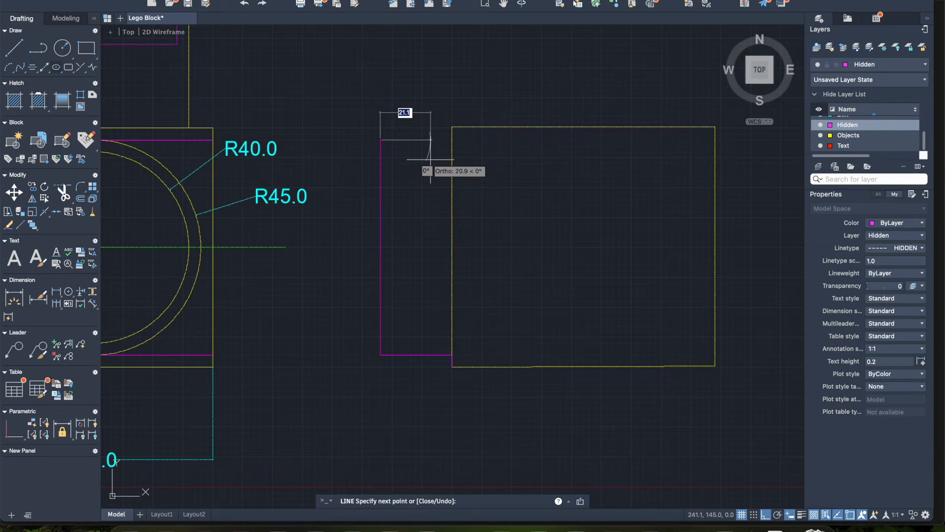
pyautogui.write('30')
pyautogui.press('Return')
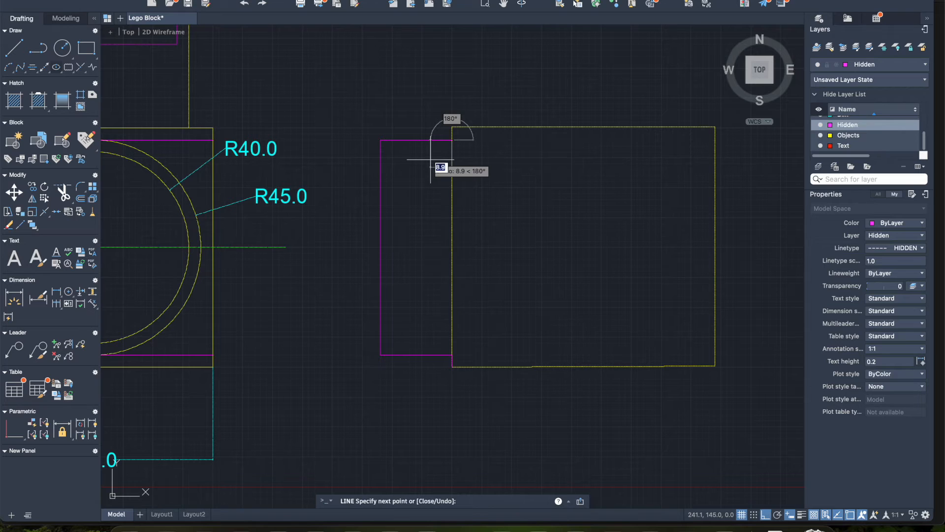
pyautogui.press('Escape')
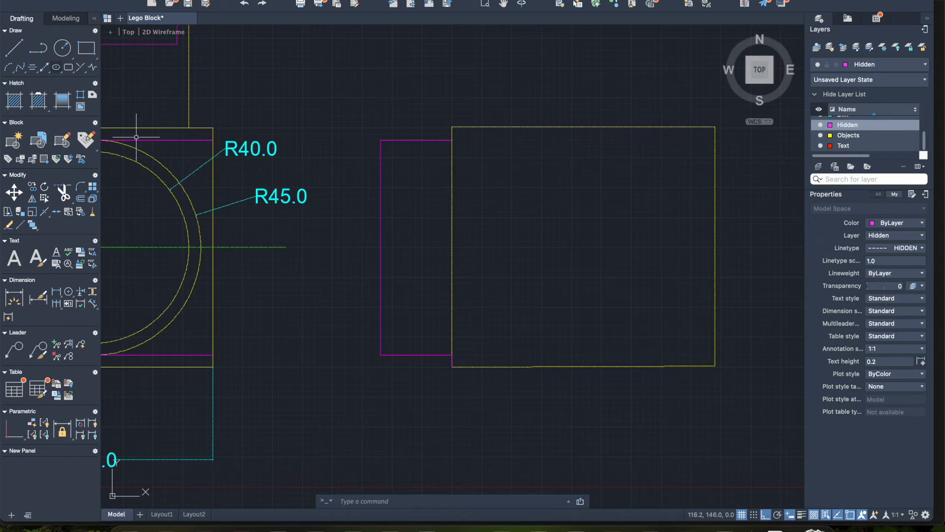
# Step: Trim away the short 5 helper line at the side-view rectangle's lower left corner
pyautogui.click(66, 193)
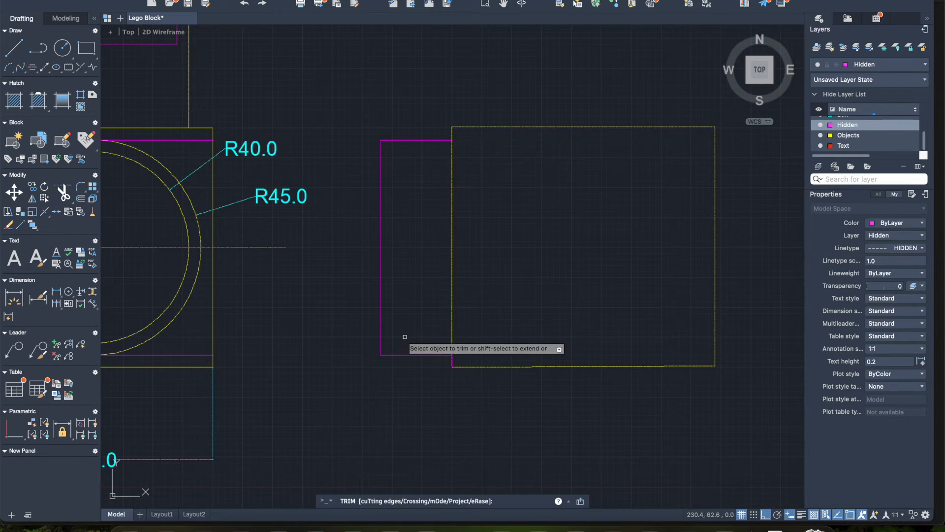
pyautogui.click(451, 362)
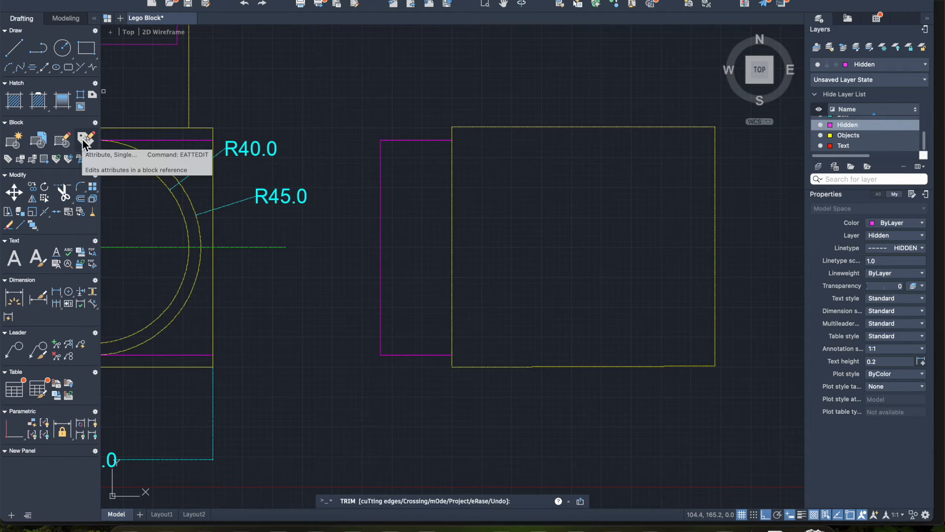
pyautogui.click(142, 127)
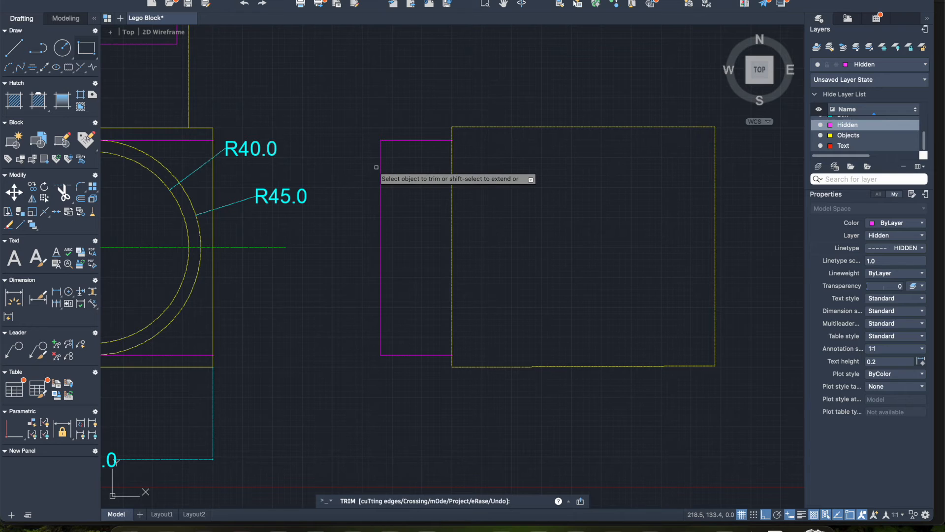
pyautogui.press('Escape')
# Step: Assign the three stud outline lines to the Objects layer and set their linetype to Continuous
pyautogui.click(380, 167)
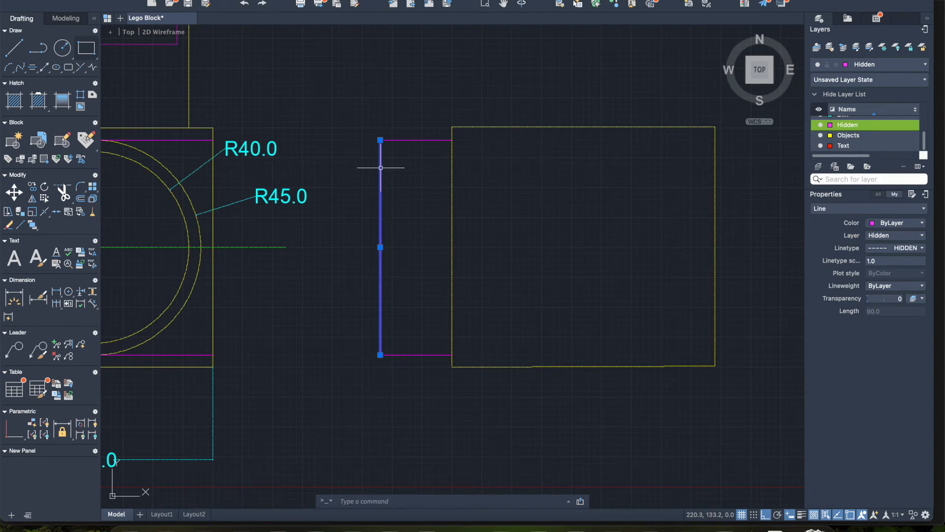
pyautogui.click(411, 140)
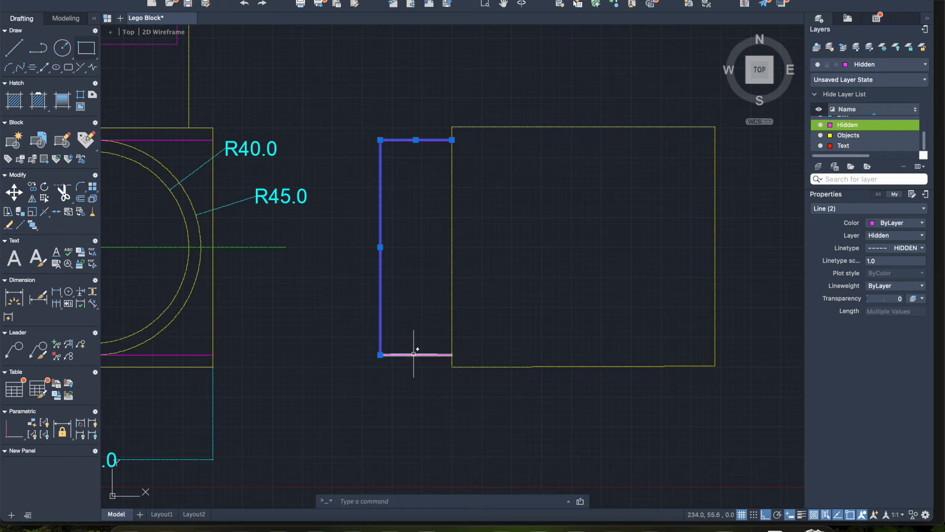
pyautogui.click(413, 353)
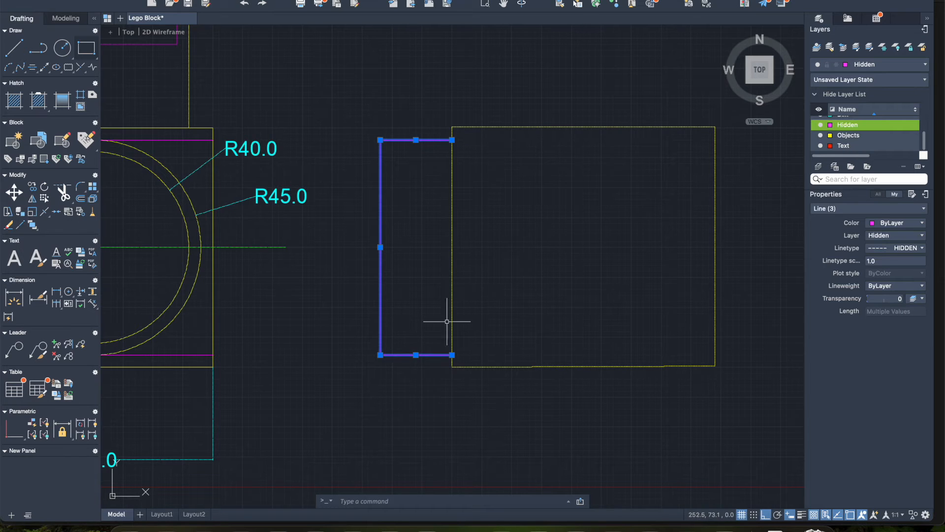
pyautogui.click(919, 65)
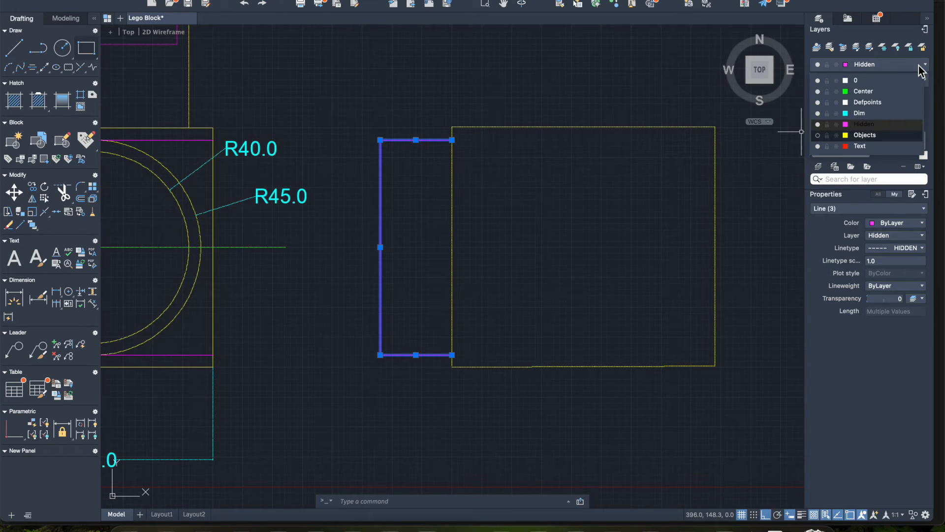
pyautogui.click(865, 135)
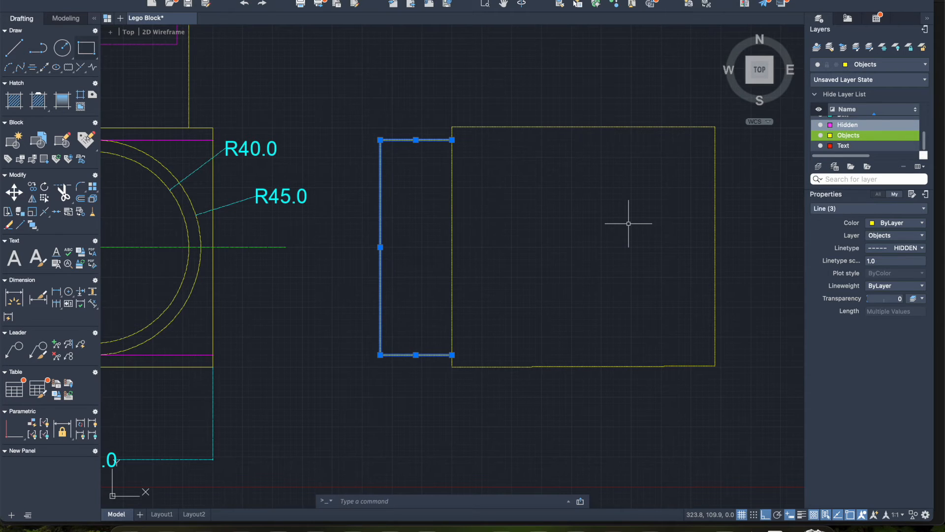
pyautogui.click(878, 250)
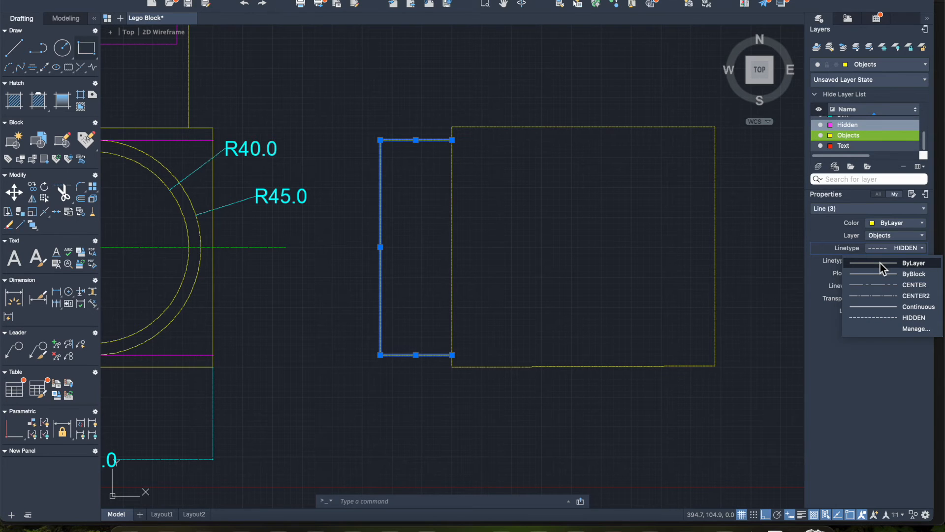
pyautogui.click(871, 307)
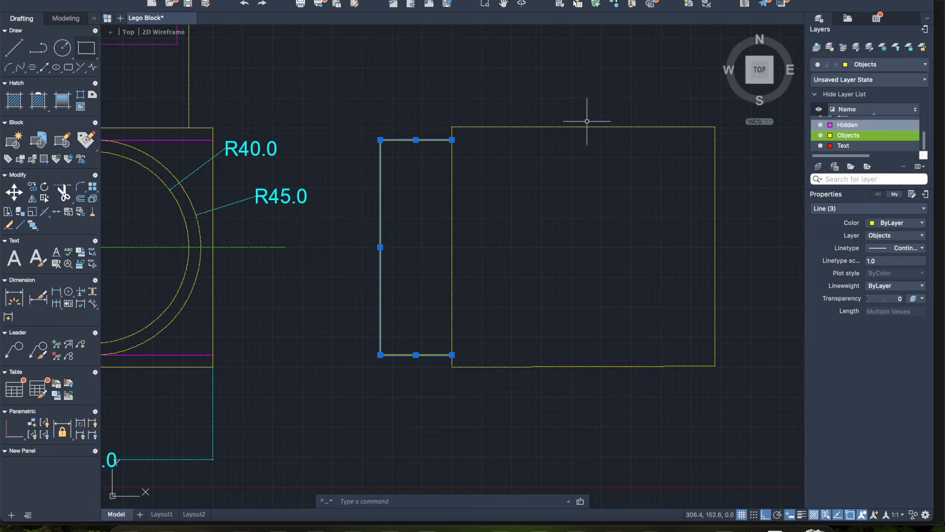
# Step: Set the linetype of the side-view rectangle's top edge to Continuous, together with the stud outline lines
pyautogui.click(582, 126)
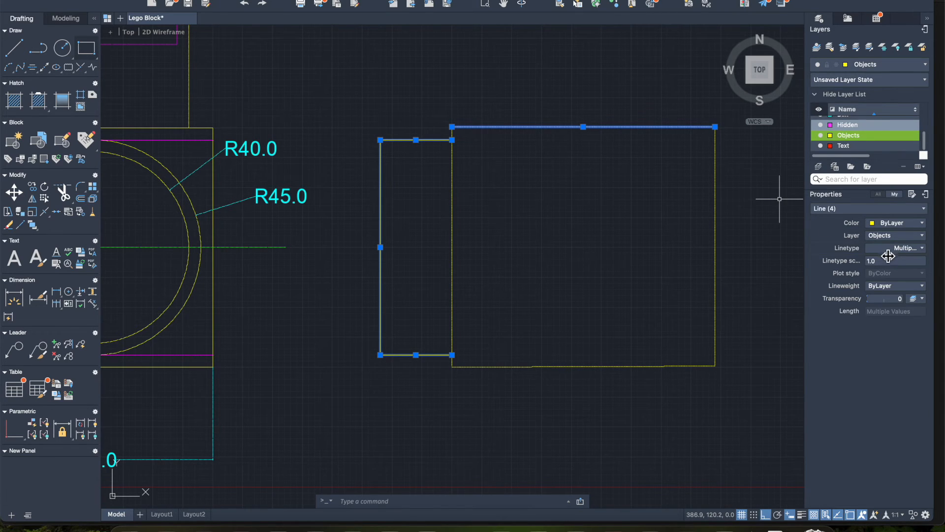
pyautogui.click(893, 248)
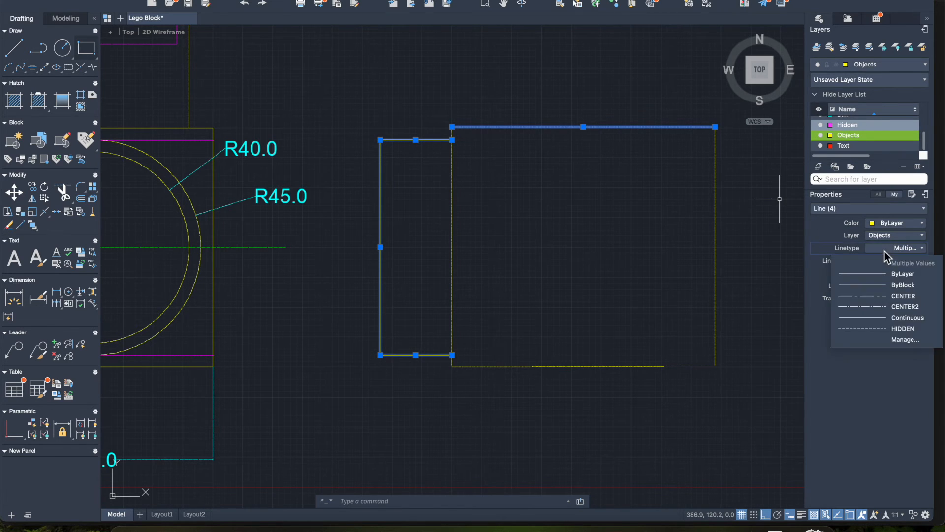
pyautogui.click(896, 318)
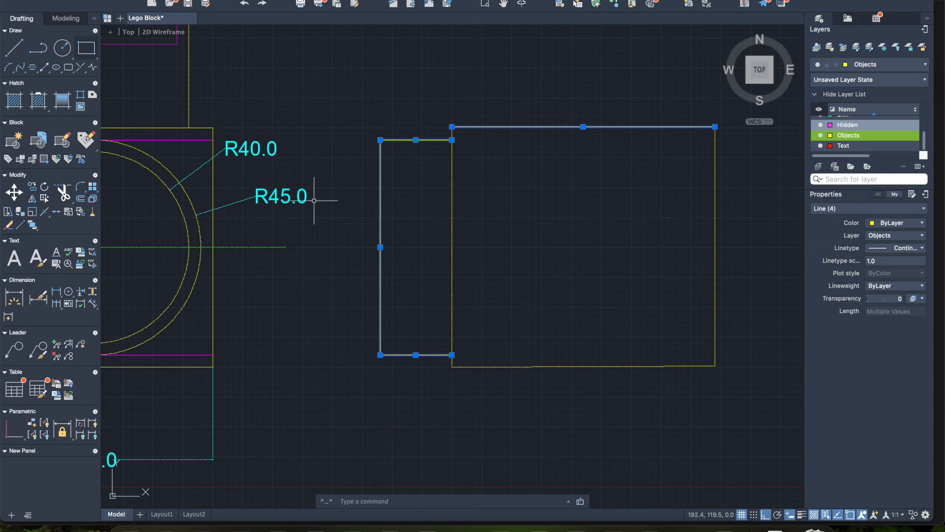
pyautogui.press('Escape')
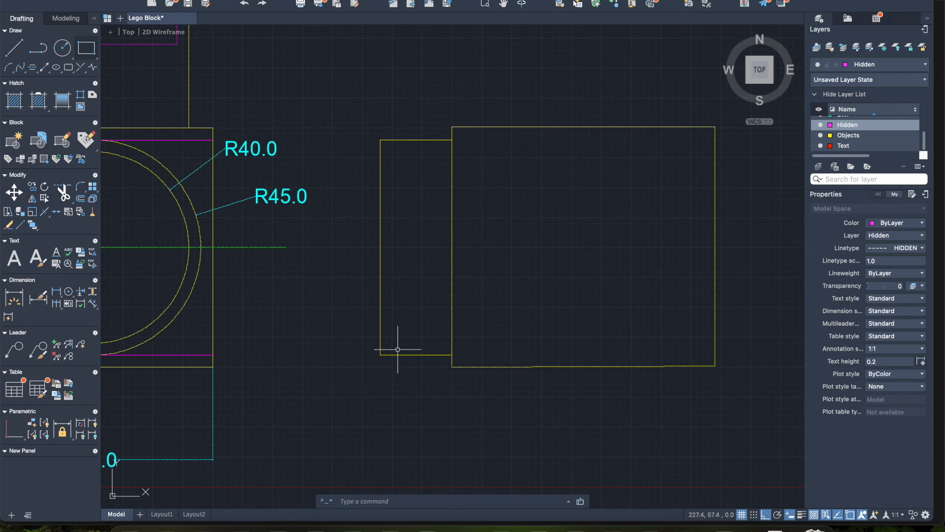
# Step: Draw the stud's hidden recess lines from its upper left corner: 5 down, 20 right, 80 down and 20 left
pyautogui.click(14, 49)
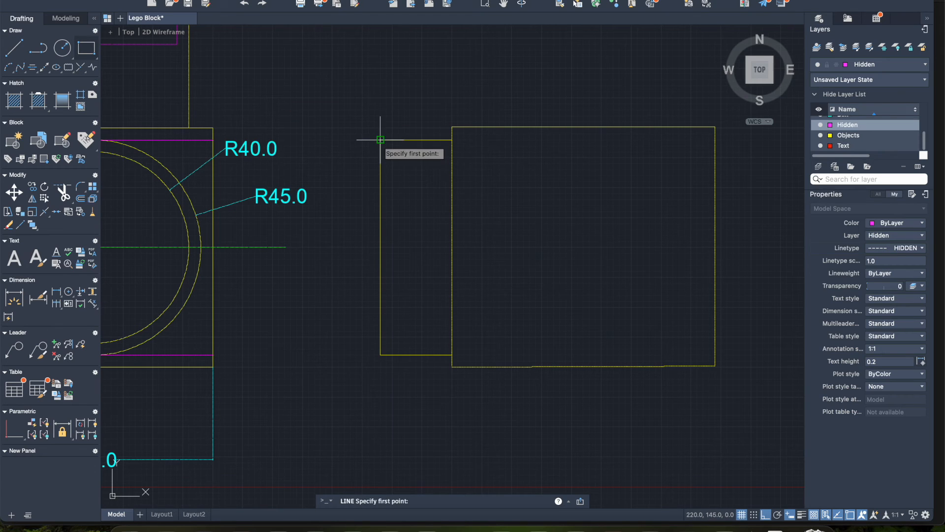
pyautogui.click(380, 140)
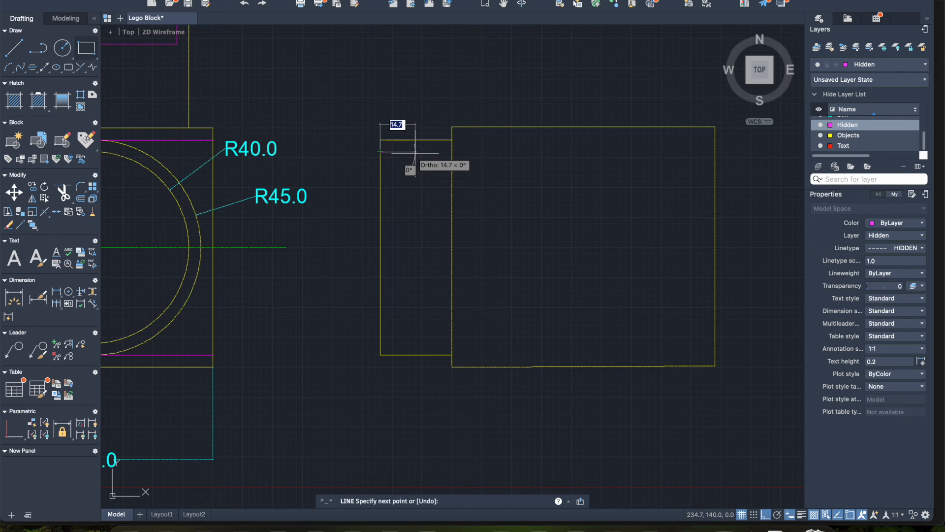
pyautogui.write('20')
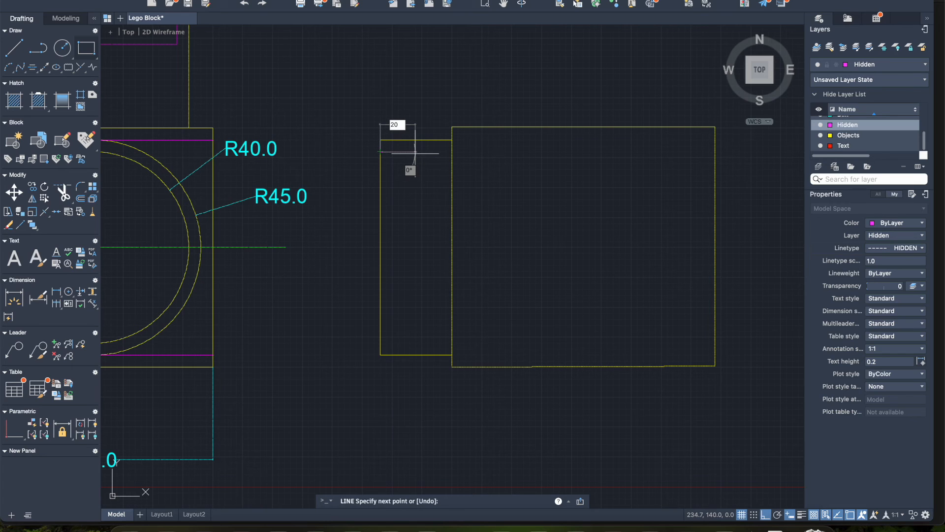
pyautogui.press('Return')
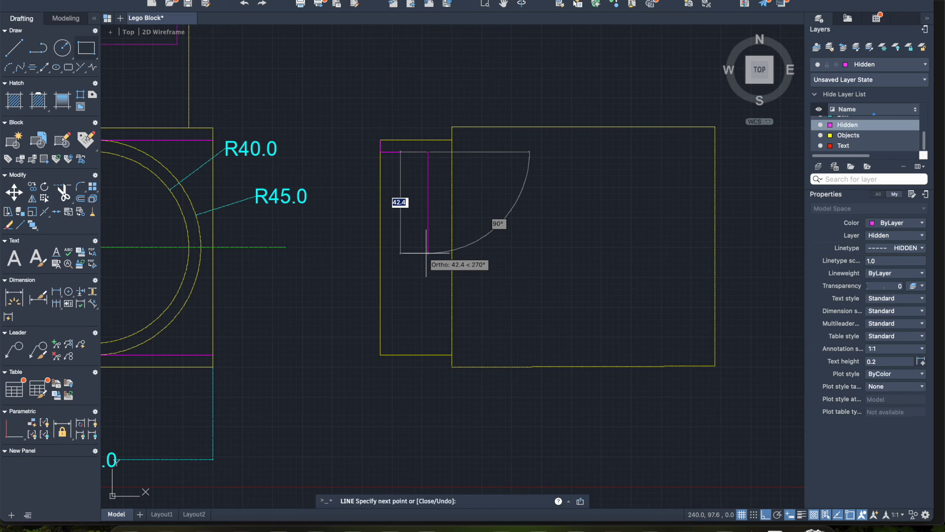
pyautogui.write('80')
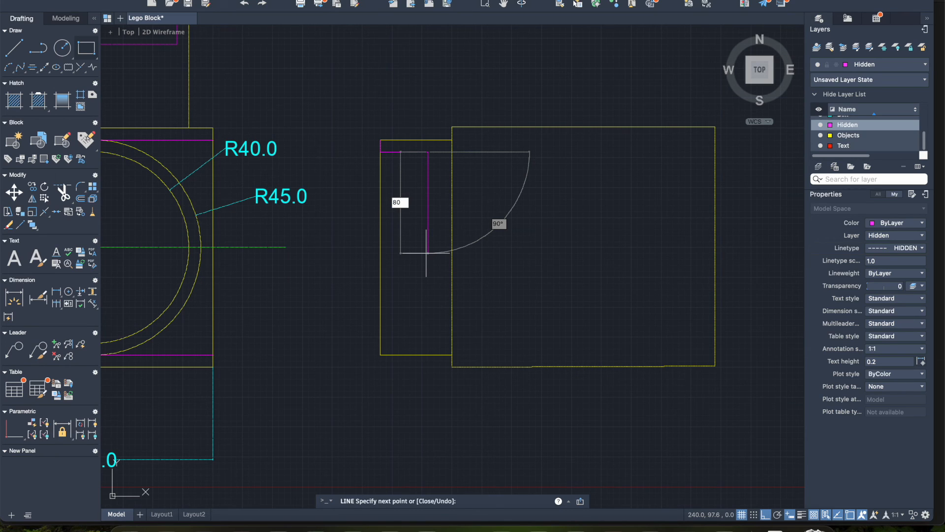
pyautogui.press('Return')
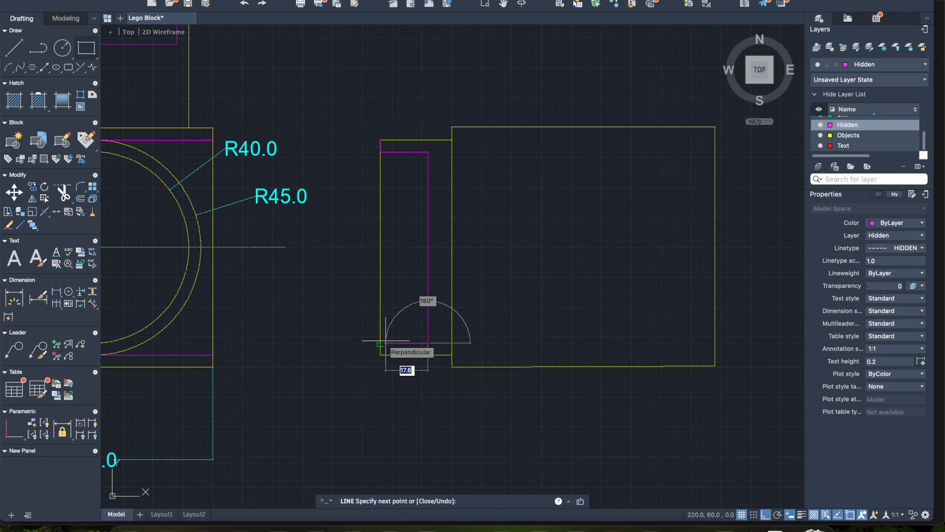
pyautogui.write('20')
pyautogui.press('Return')
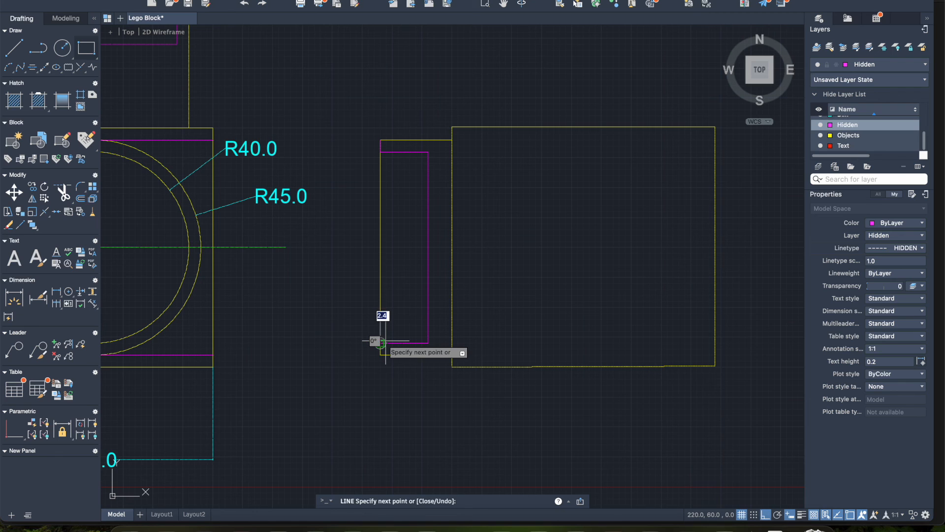
pyautogui.press('Escape')
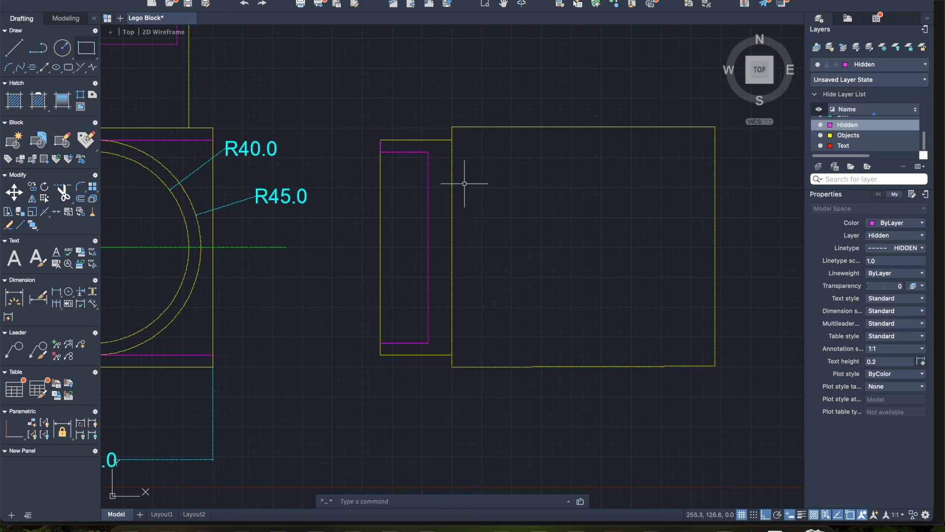
# Step: Trim away the short 5 helper line at the stud's upper left corner
pyautogui.click(63, 192)
pyautogui.click(380, 146)
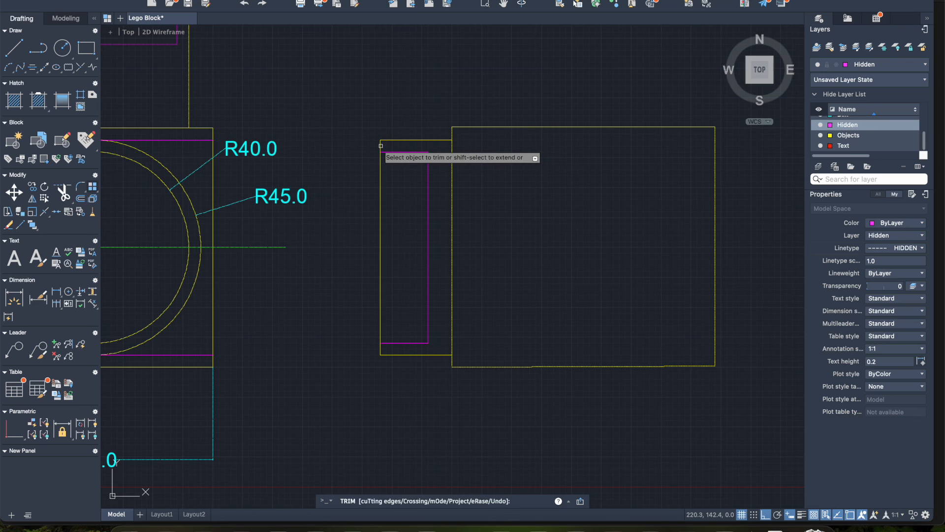
pyautogui.click(380, 165)
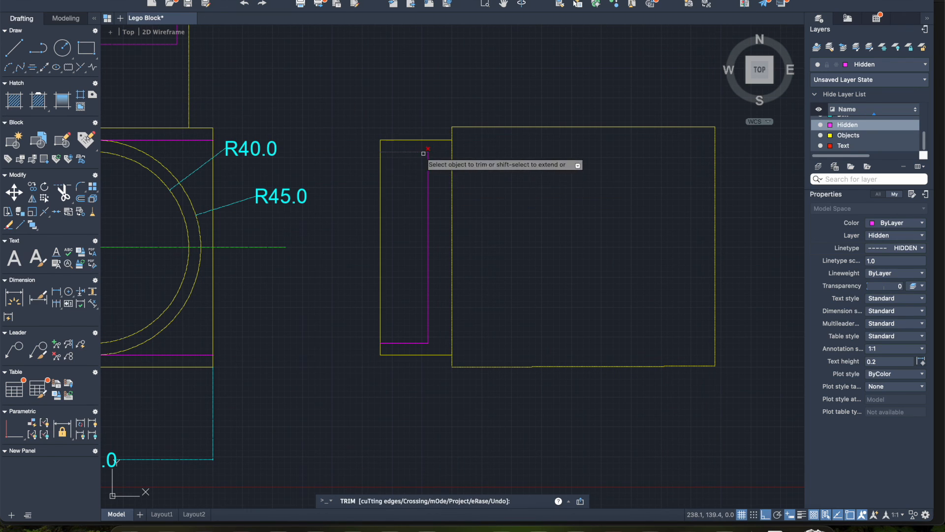